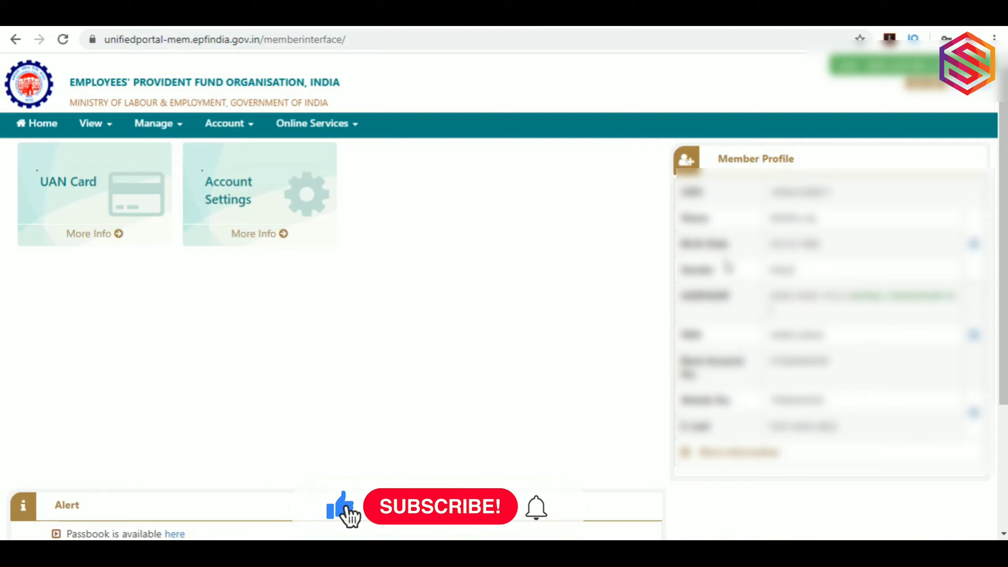
Step: Scroll the member home dashboard to look over the Member Profile panel
{"action": "scroll", "coordinate": [518, 226], "scroll_direction": "down", "scroll_amount": 1}
{"action": "scroll", "coordinate": [518, 226], "scroll_direction": "down", "scroll_amount": 2}
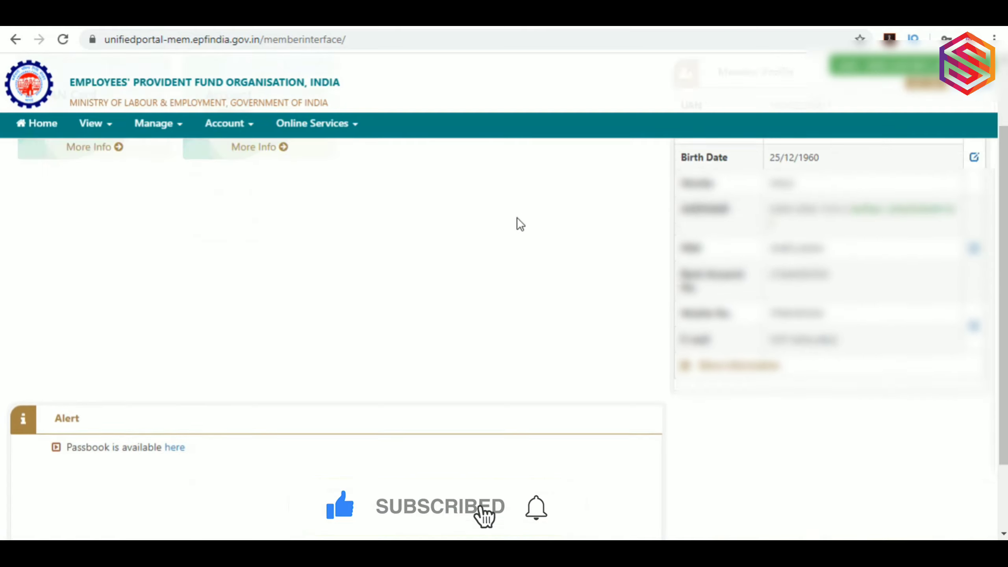
{"action": "scroll", "coordinate": [516, 223], "scroll_direction": "up", "scroll_amount": 4}
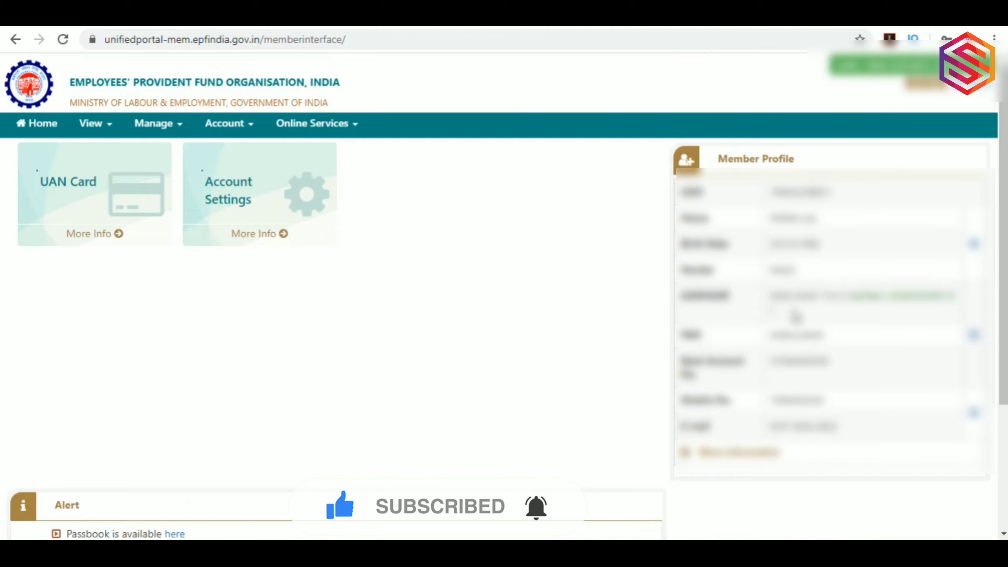
{"action": "scroll", "coordinate": [793, 314], "scroll_direction": "down", "scroll_amount": 3}
{"action": "scroll", "coordinate": [794, 314], "scroll_direction": "up", "scroll_amount": 3}
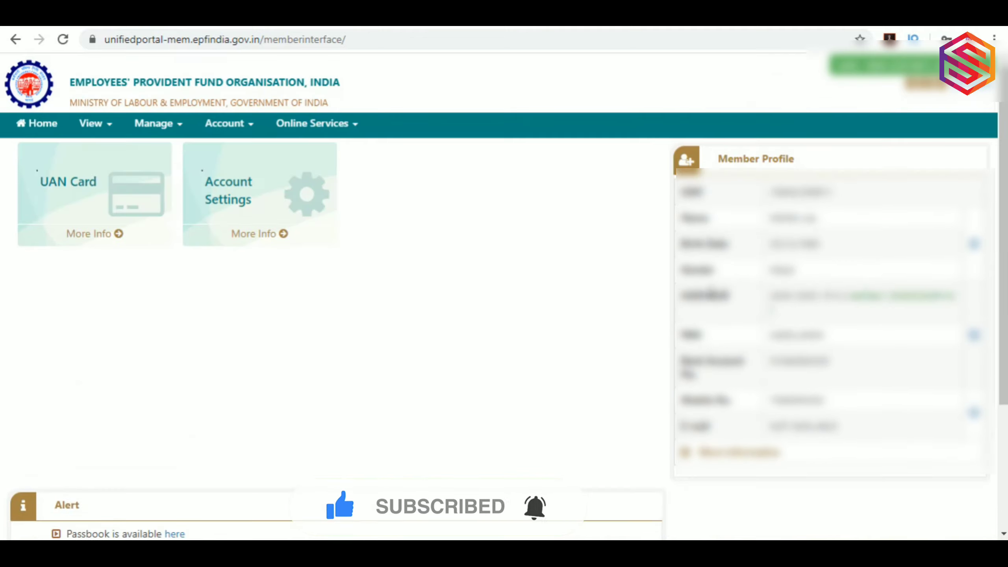
Step: Review the digitally approved documents on the Manage > KYC page
{"action": "left_click", "coordinate": [153, 124]}
{"action": "left_click", "coordinate": [186, 218]}
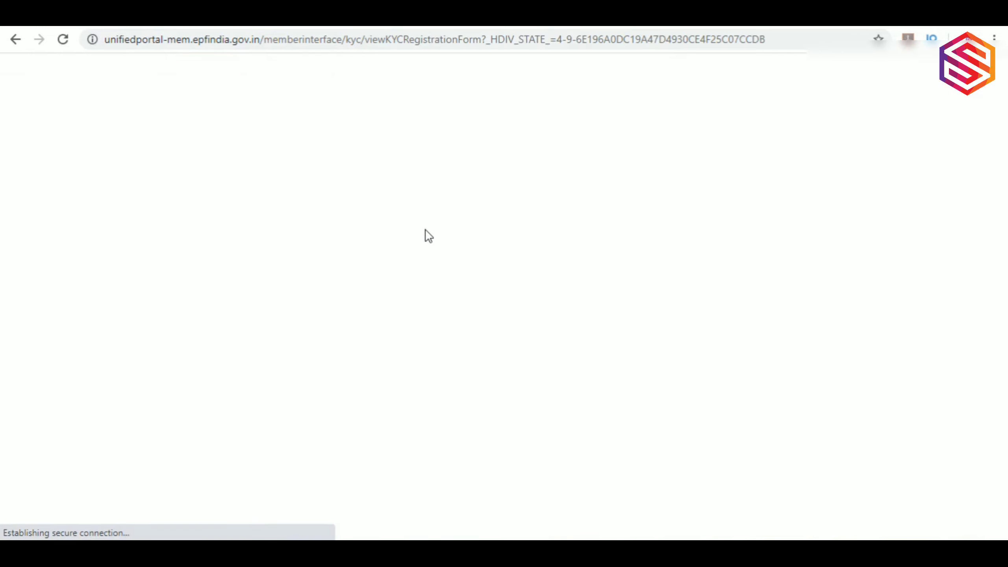
{"action": "scroll", "coordinate": [141, 416], "scroll_direction": "down", "scroll_amount": 5}
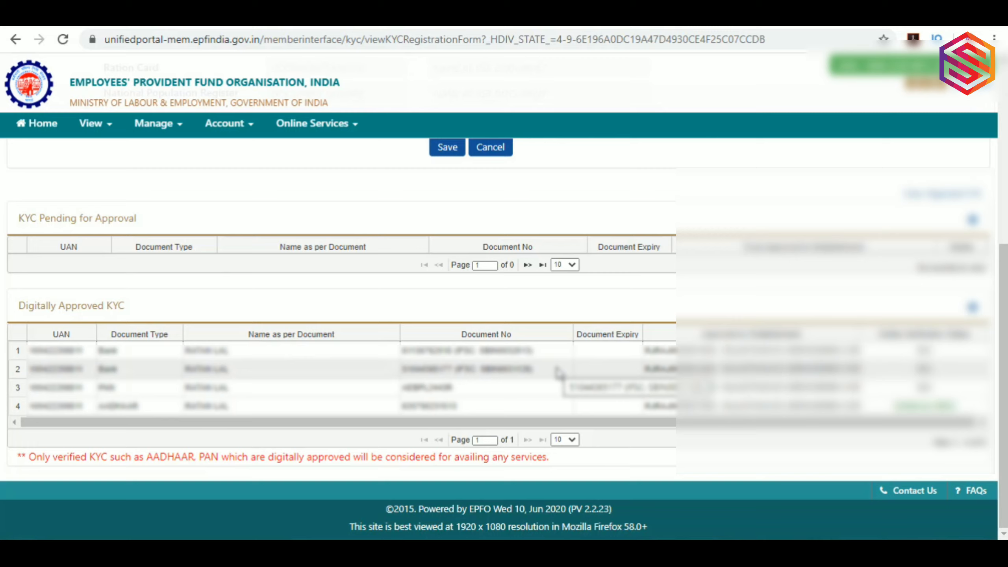
Step: View the Service History record showing EPF joining 01/06/2014 and exit 16/11/2017
{"action": "left_click", "coordinate": [157, 124]}
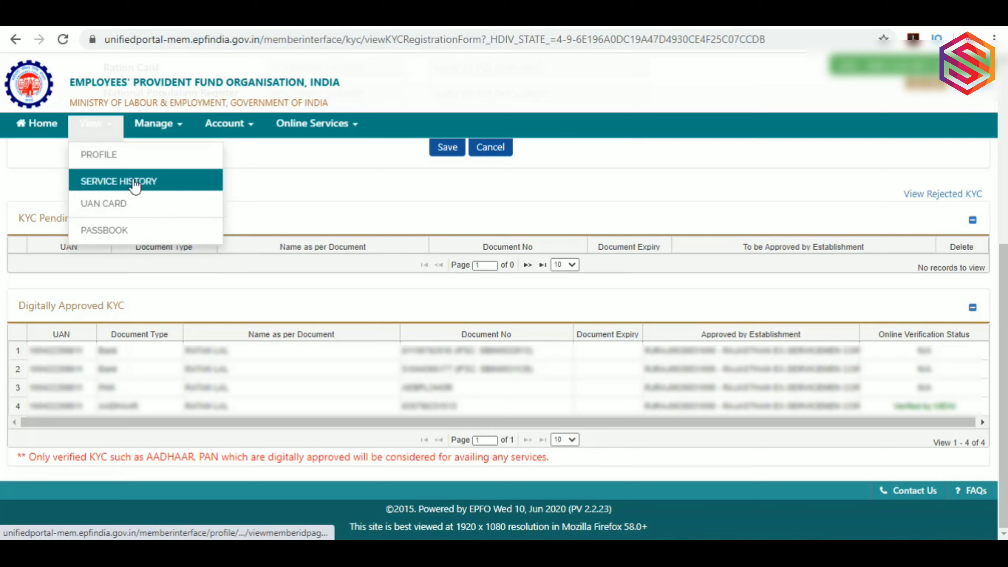
{"action": "left_click", "coordinate": [135, 185]}
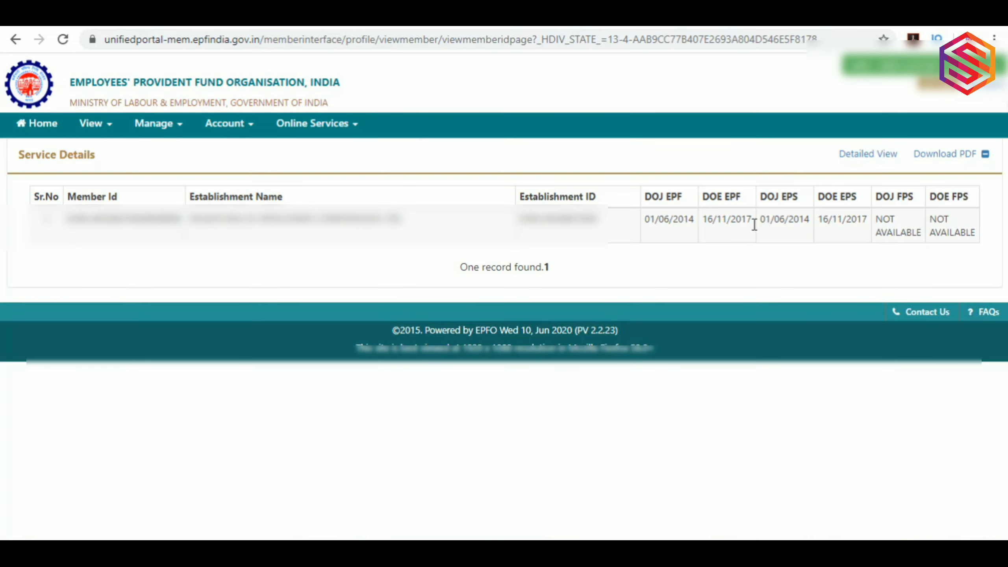
{"action": "triple_click", "coordinate": [754, 223]}
{"action": "left_click", "coordinate": [828, 211]}
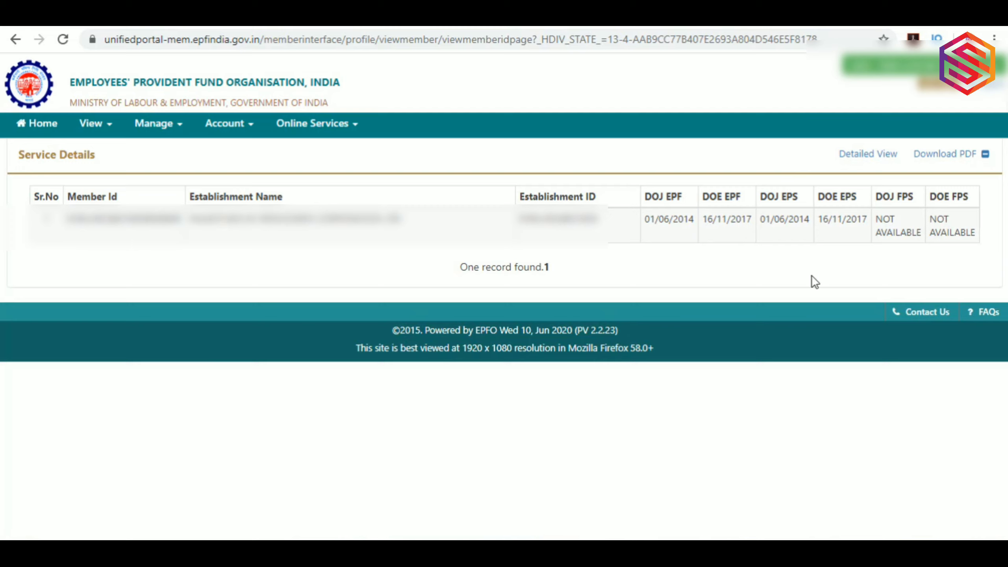
{"action": "left_click", "coordinate": [356, 125]}
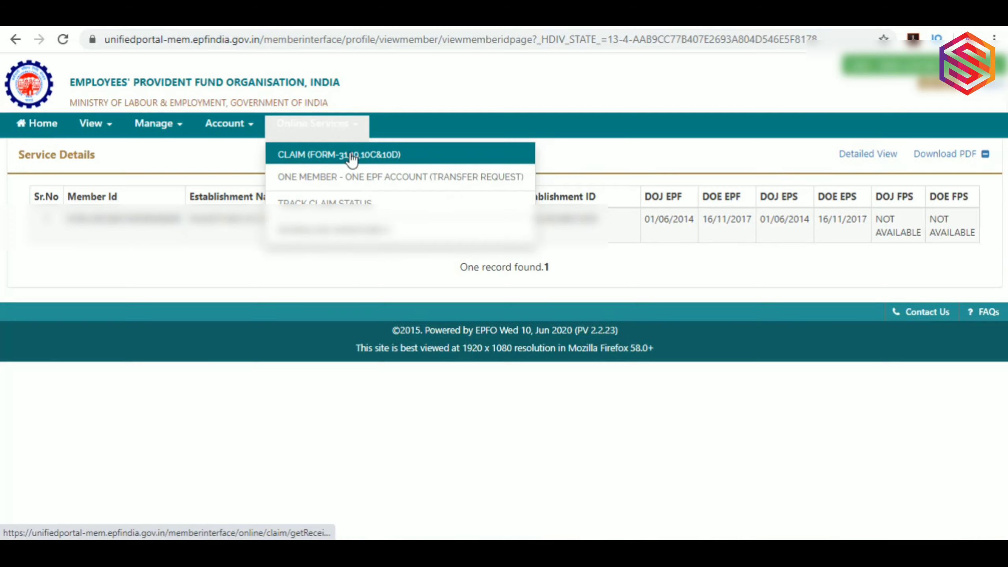
Step: Start a Form-31/19/10C&10D online claim and verify the entered bank account number
{"action": "left_click", "coordinate": [347, 159]}
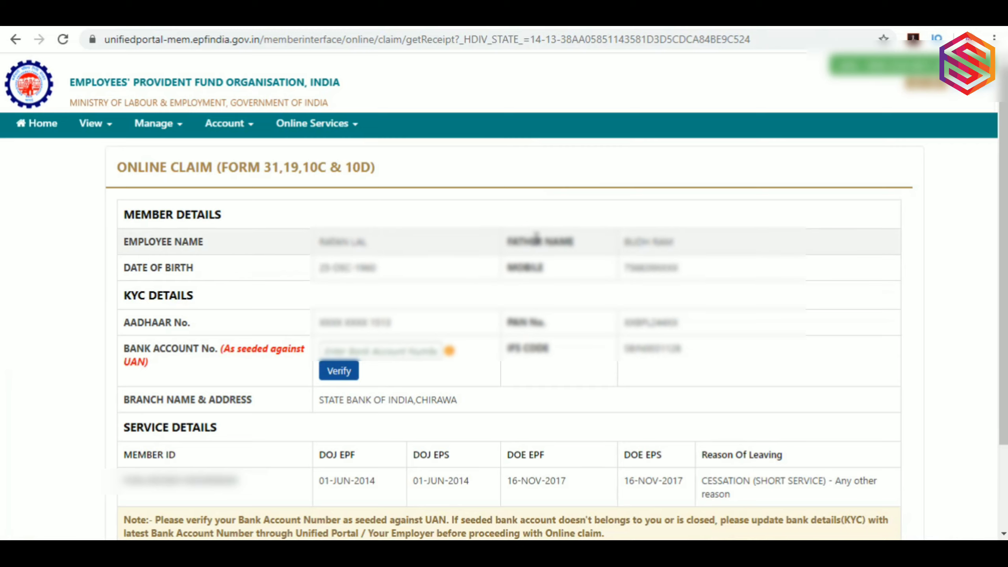
{"action": "left_click", "coordinate": [400, 351]}
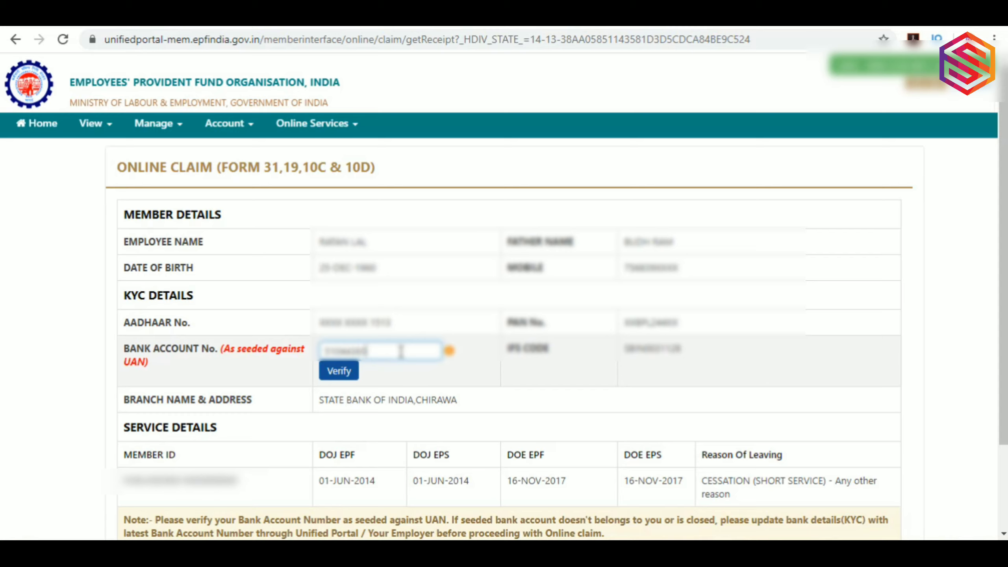
{"action": "right_click", "coordinate": [393, 353]}
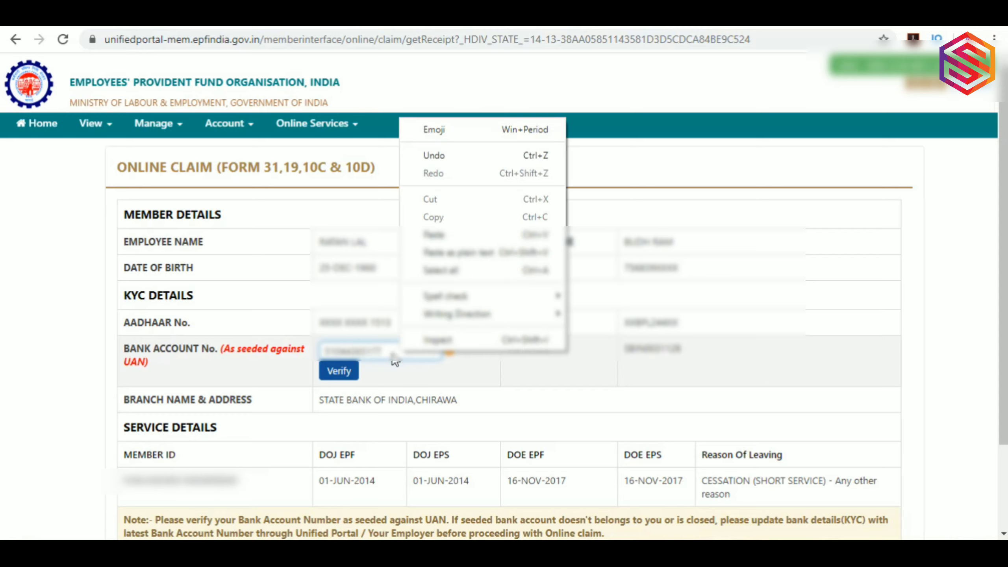
{"action": "left_click", "coordinate": [346, 370]}
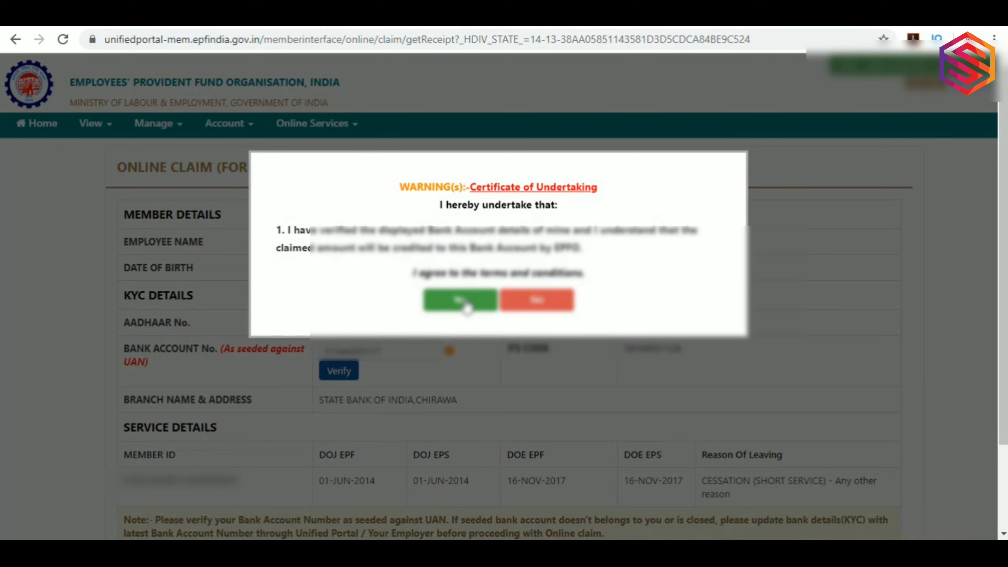
Step: Accept the certificate of undertaking and proceed to the online claim form
{"action": "left_click", "coordinate": [460, 300]}
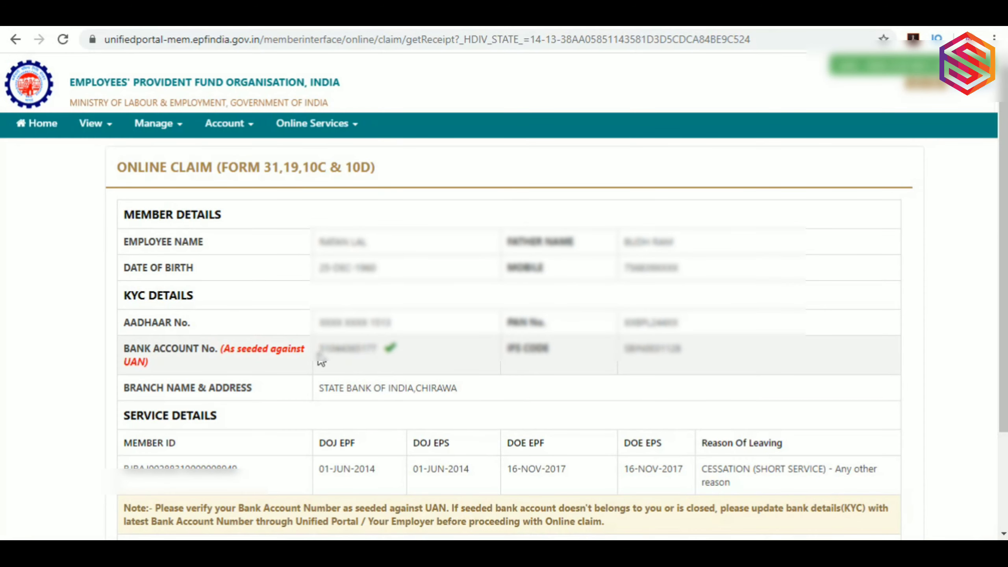
{"action": "scroll", "coordinate": [592, 361], "scroll_direction": "down", "scroll_amount": 3}
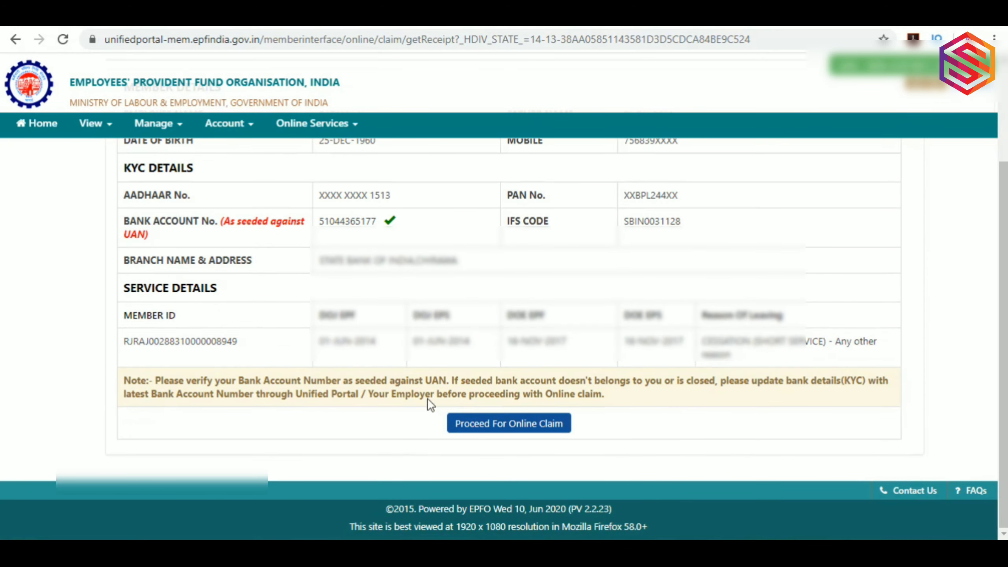
{"action": "left_click", "coordinate": [511, 424]}
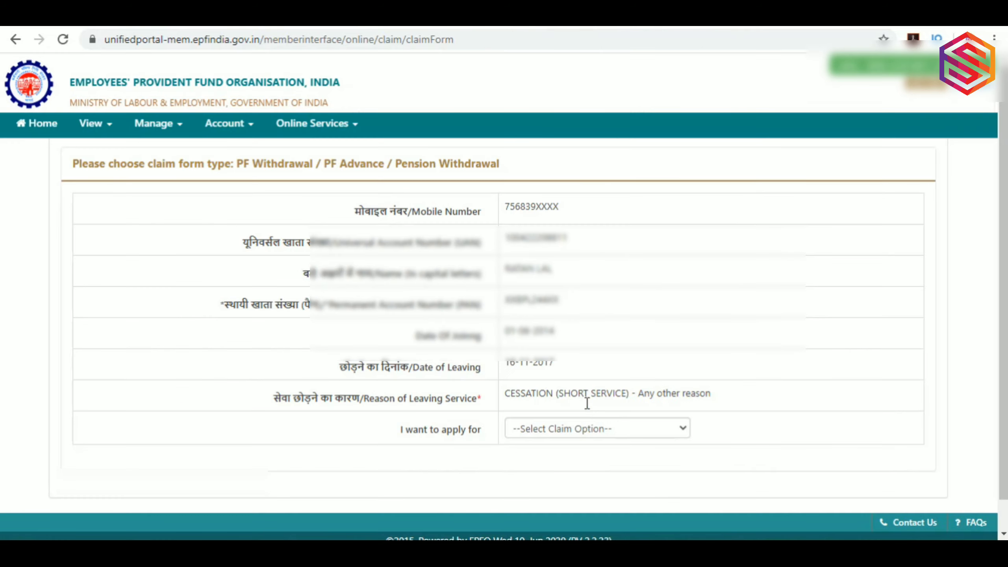
Step: Set 'I want to apply for' to ONLY PF WITHDRAWAL (FORM-19) to reveal the upload and address fields
{"action": "left_click", "coordinate": [589, 425]}
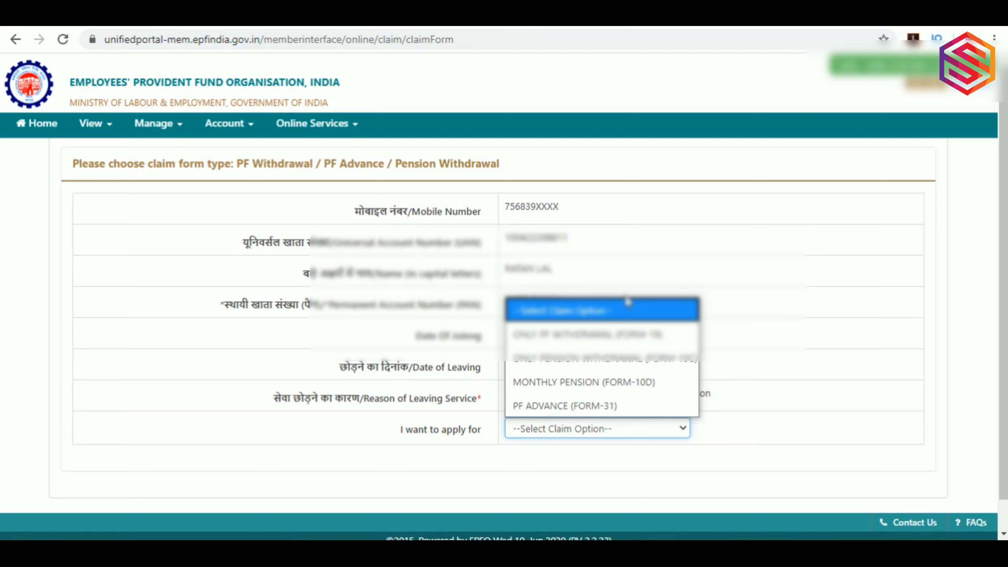
{"action": "left_click", "coordinate": [585, 335]}
{"action": "scroll", "coordinate": [593, 363], "scroll_direction": "down", "scroll_amount": 3}
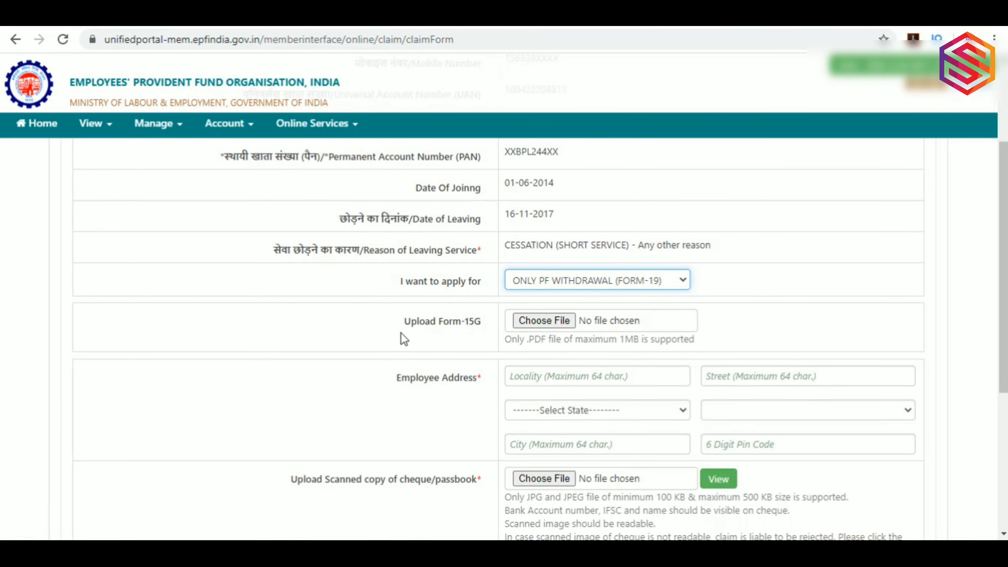
{"action": "left_click_drag", "start_coordinate": [401, 322], "coordinate": [481, 322]}
{"action": "left_click", "coordinate": [567, 318]}
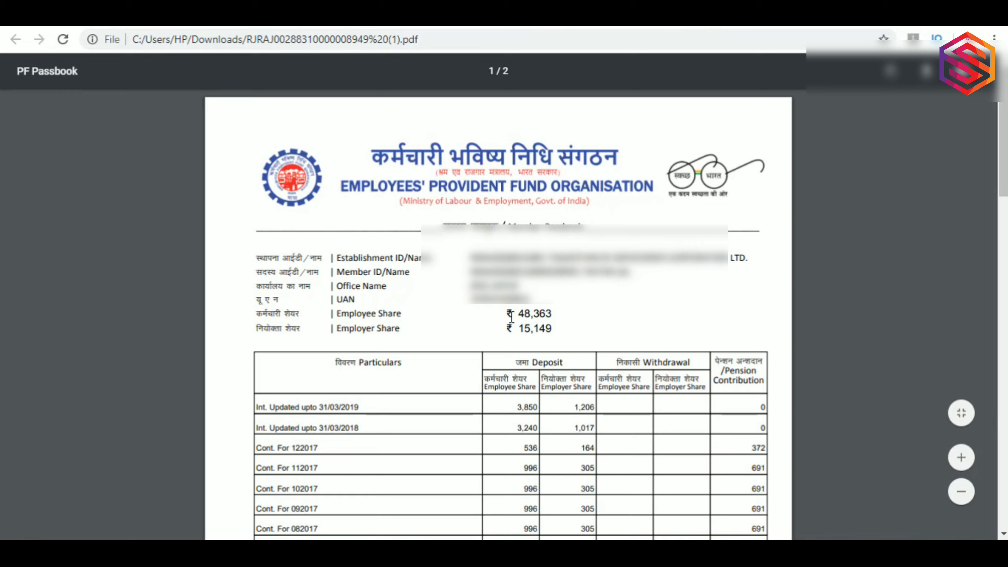
Step: Check the passbook balances of ₹48,363 employee share and ₹15,149 employer share
{"action": "left_click_drag", "start_coordinate": [511, 317], "coordinate": [554, 316]}
{"action": "left_click", "coordinate": [562, 325]}
{"action": "scroll", "coordinate": [569, 310], "scroll_direction": "down", "scroll_amount": 11}
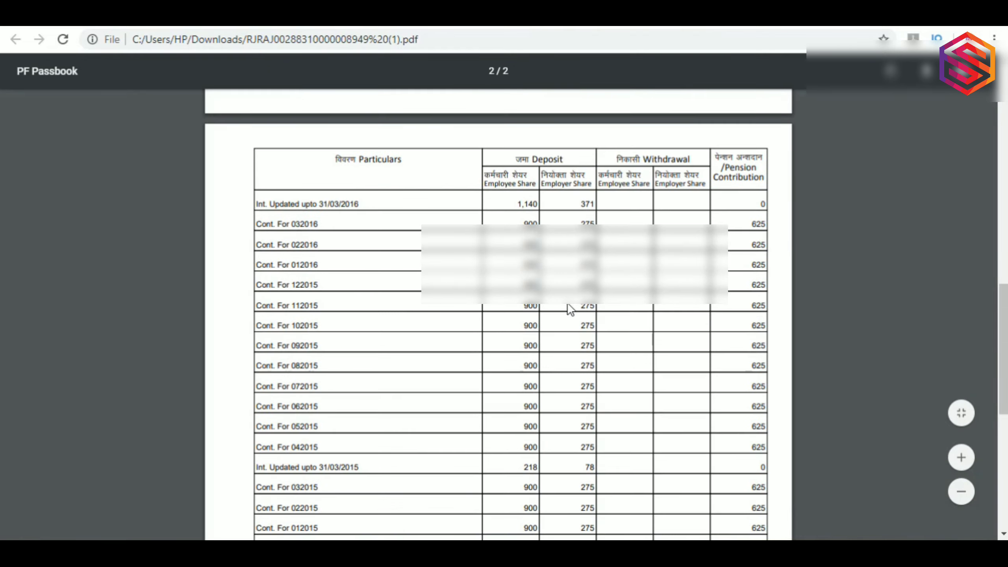
{"action": "scroll", "coordinate": [568, 305], "scroll_direction": "up", "scroll_amount": 10}
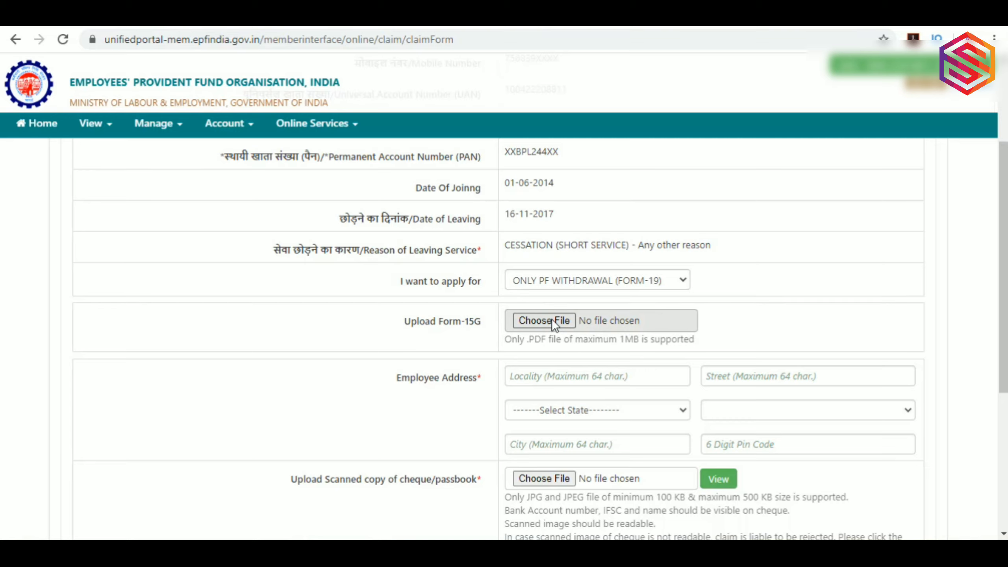
{"action": "left_click", "coordinate": [552, 320]}
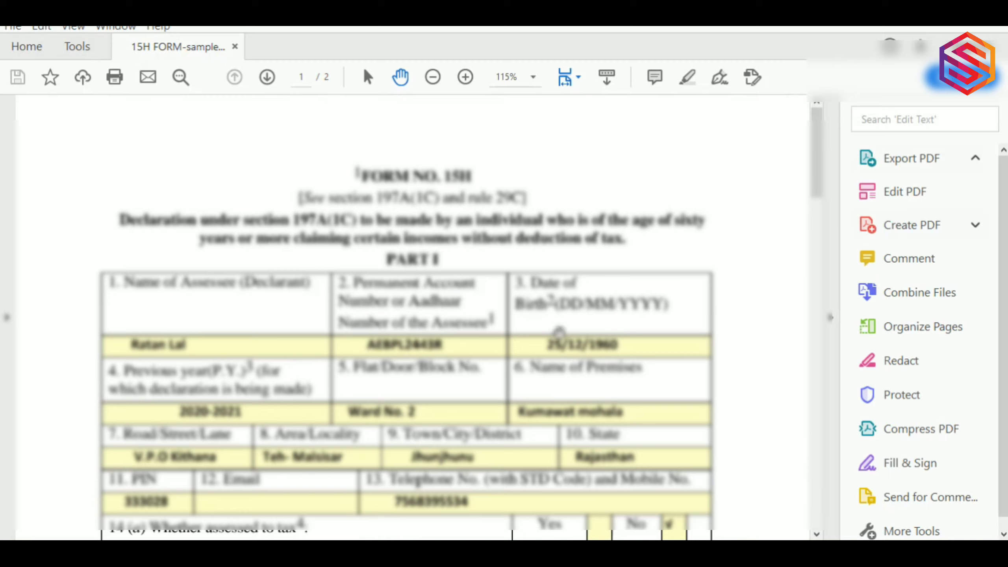
Step: Scroll the 15H FORM-sample PDF down to the Declaration/Verification section on page 2
{"action": "scroll", "coordinate": [306, 324], "scroll_direction": "down", "scroll_amount": 3}
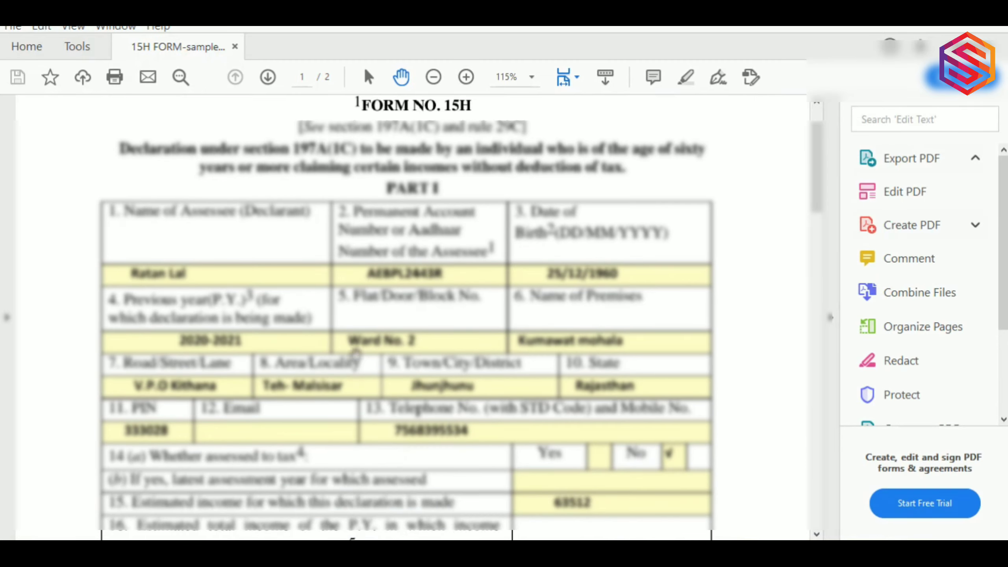
{"action": "scroll", "coordinate": [537, 349], "scroll_direction": "down", "scroll_amount": 3}
{"action": "scroll", "coordinate": [452, 370], "scroll_direction": "down", "scroll_amount": 2}
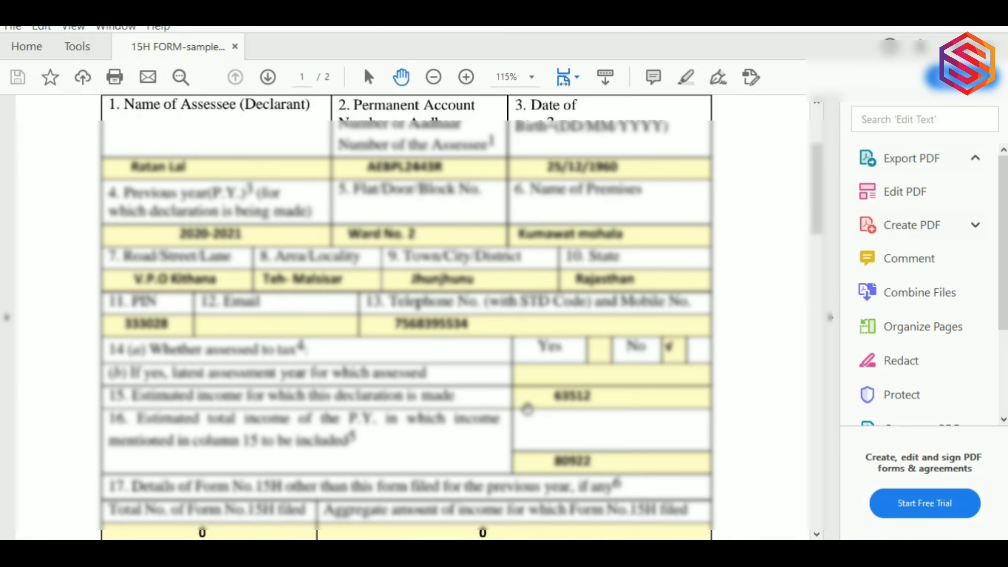
{"action": "scroll", "coordinate": [607, 408], "scroll_direction": "down", "scroll_amount": 3}
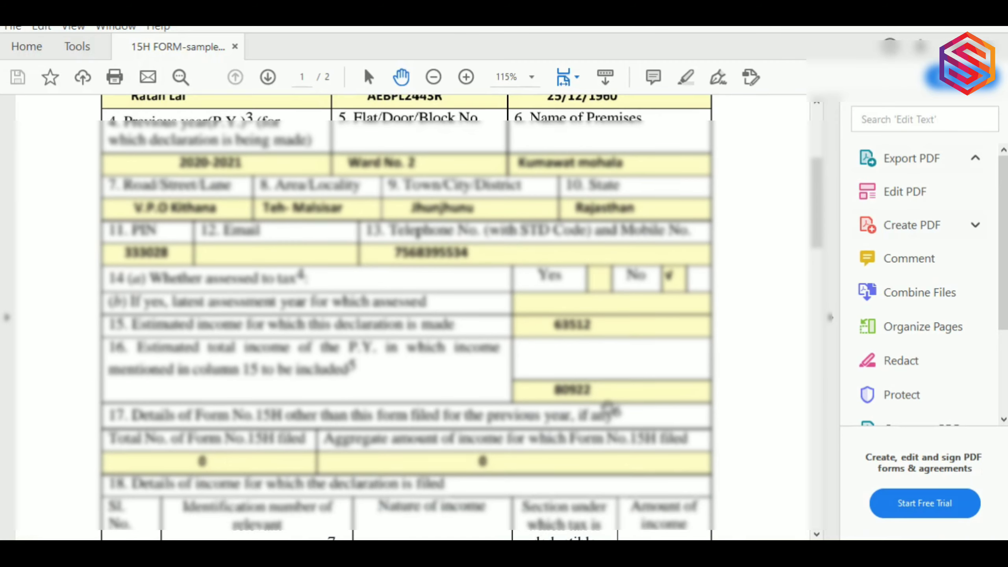
{"action": "scroll", "coordinate": [588, 395], "scroll_direction": "down", "scroll_amount": 3}
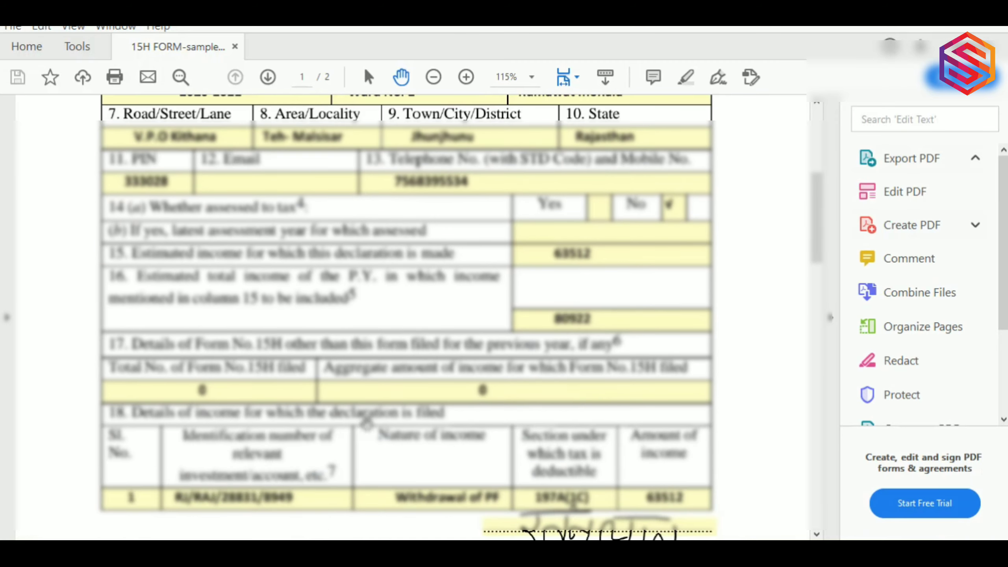
{"action": "scroll", "coordinate": [492, 389], "scroll_direction": "down", "scroll_amount": 9}
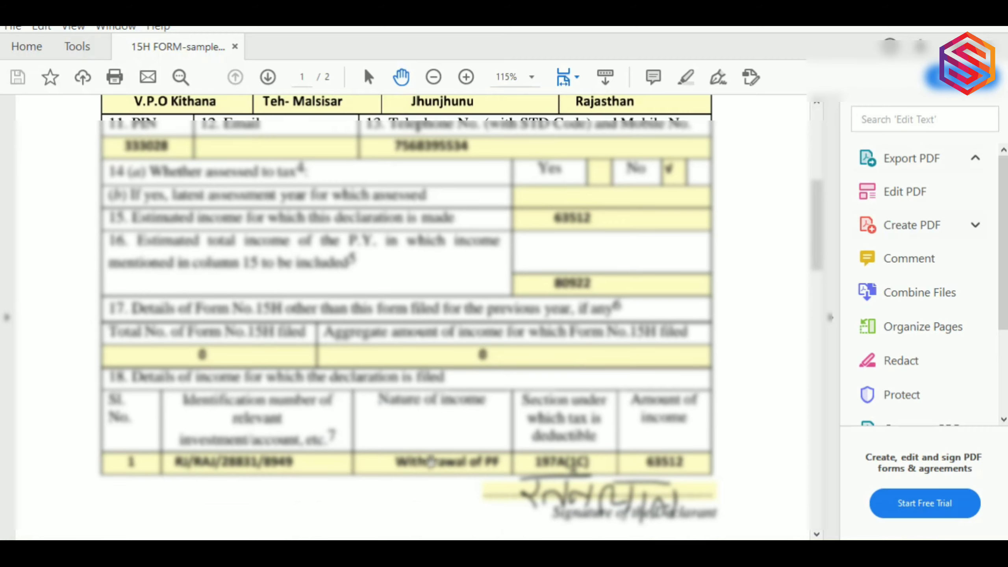
{"action": "scroll", "coordinate": [560, 408], "scroll_direction": "down", "scroll_amount": 15}
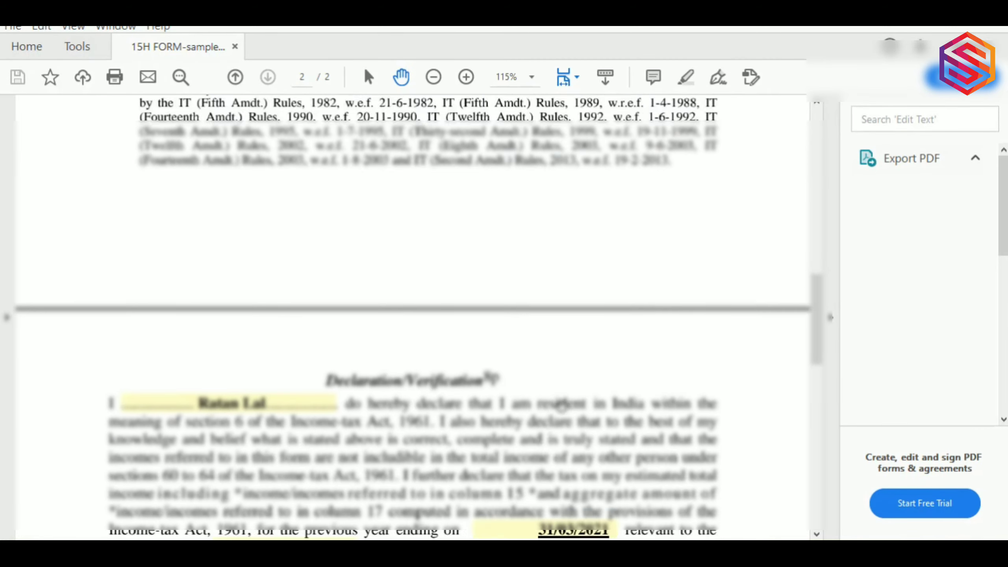
{"action": "scroll", "coordinate": [362, 455], "scroll_direction": "down", "scroll_amount": 9}
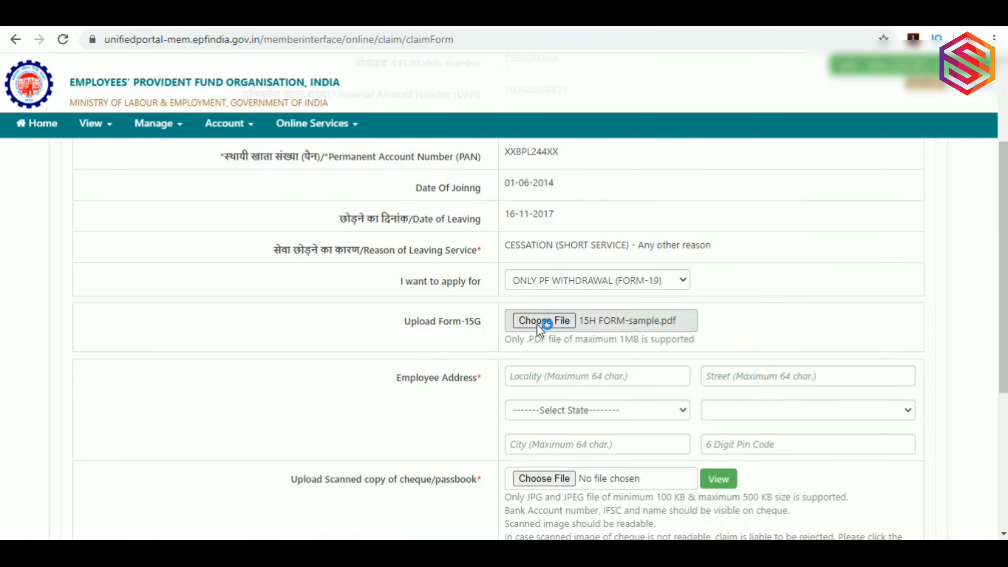
Step: Attach 15H FORM.pdf as the Form-15G and fill in the employee address with its district
{"action": "left_click", "coordinate": [537, 324]}
{"action": "left_click", "coordinate": [179, 107]}
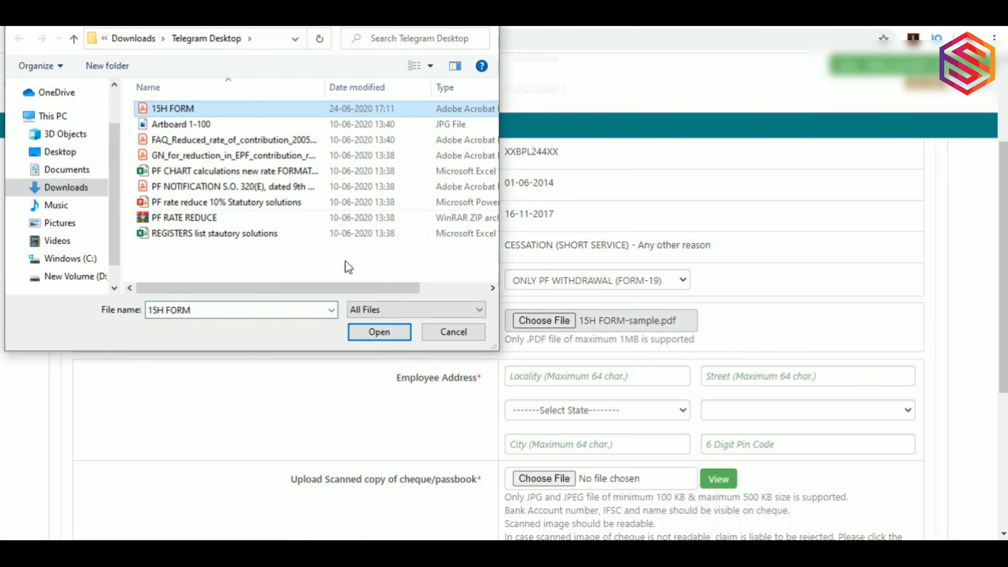
{"action": "left_click", "coordinate": [375, 333]}
{"action": "left_click", "coordinate": [549, 375]}
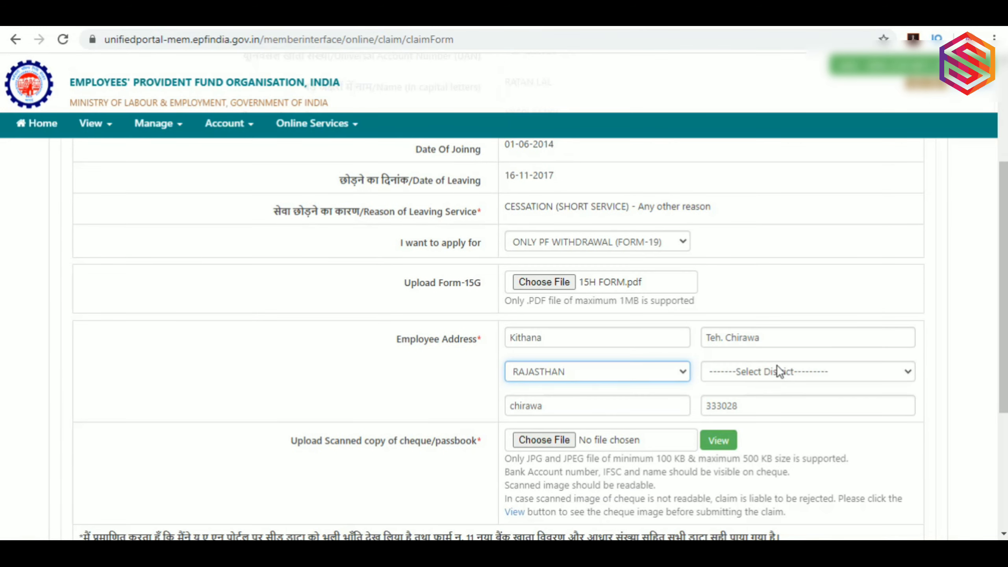
{"action": "left_click", "coordinate": [776, 369]}
{"action": "left_click", "coordinate": [804, 241]}
{"action": "scroll", "coordinate": [807, 242], "scroll_direction": "down", "scroll_amount": 4}
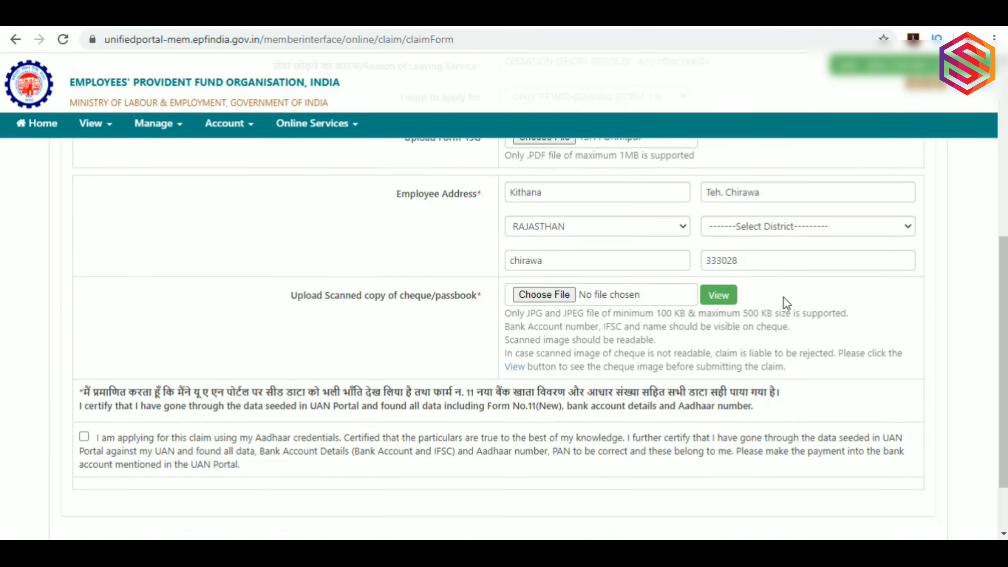
Step: Attach whats.jpg from Downloads as the cheque copy, preview it and dismiss the error
{"action": "left_click", "coordinate": [543, 291]}
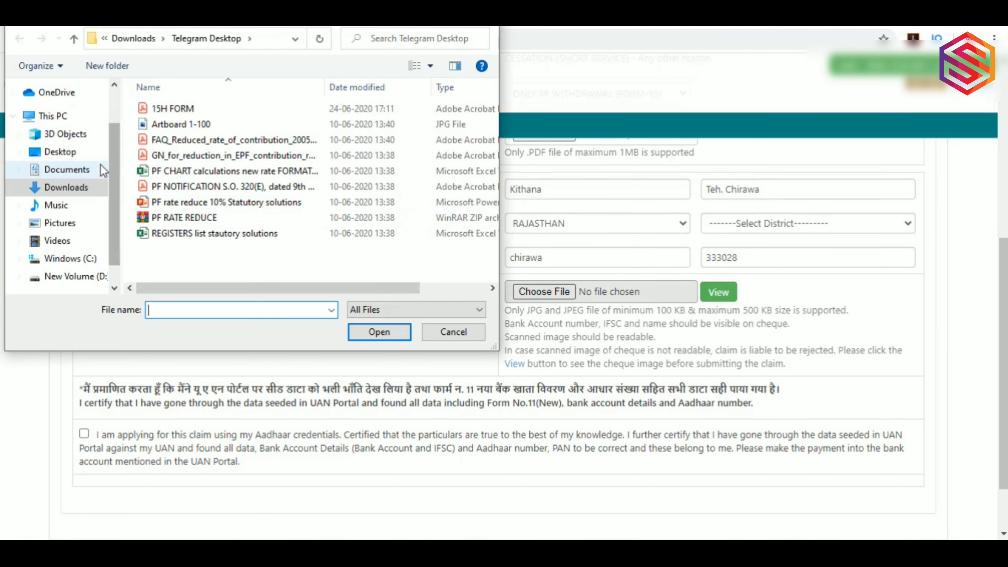
{"action": "left_click", "coordinate": [69, 188]}
{"action": "left_click", "coordinate": [198, 126]}
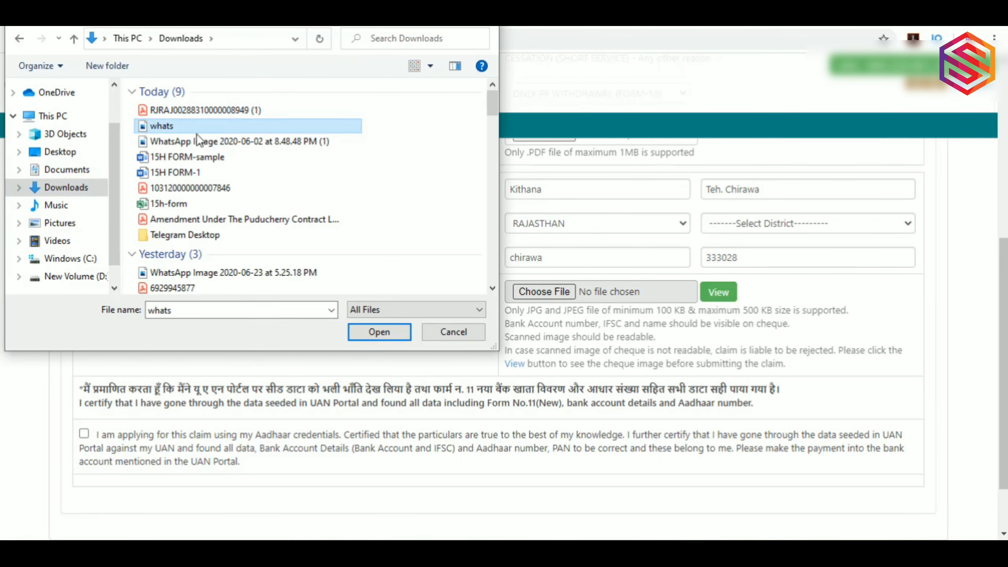
{"action": "left_click", "coordinate": [382, 333]}
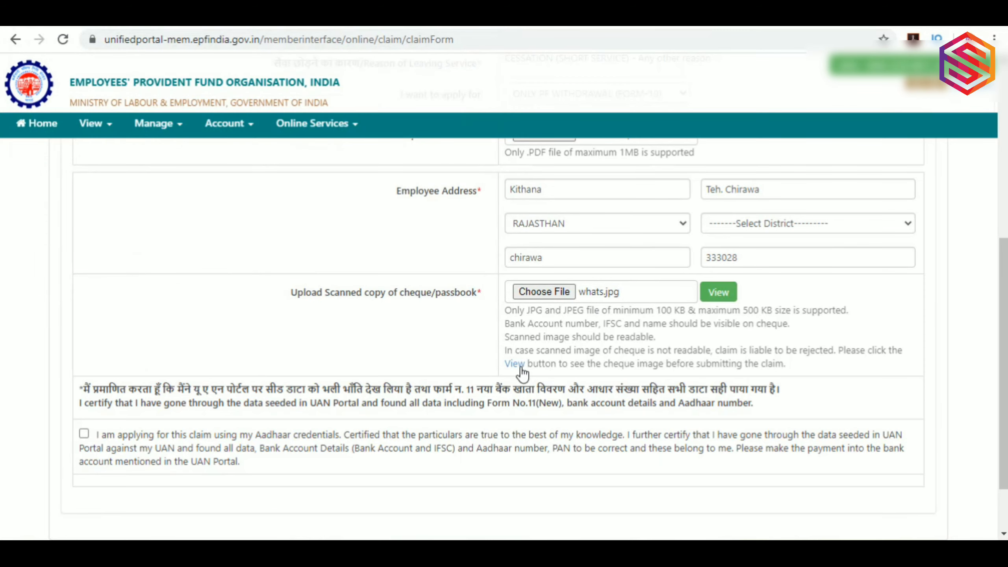
{"action": "left_click", "coordinate": [520, 369]}
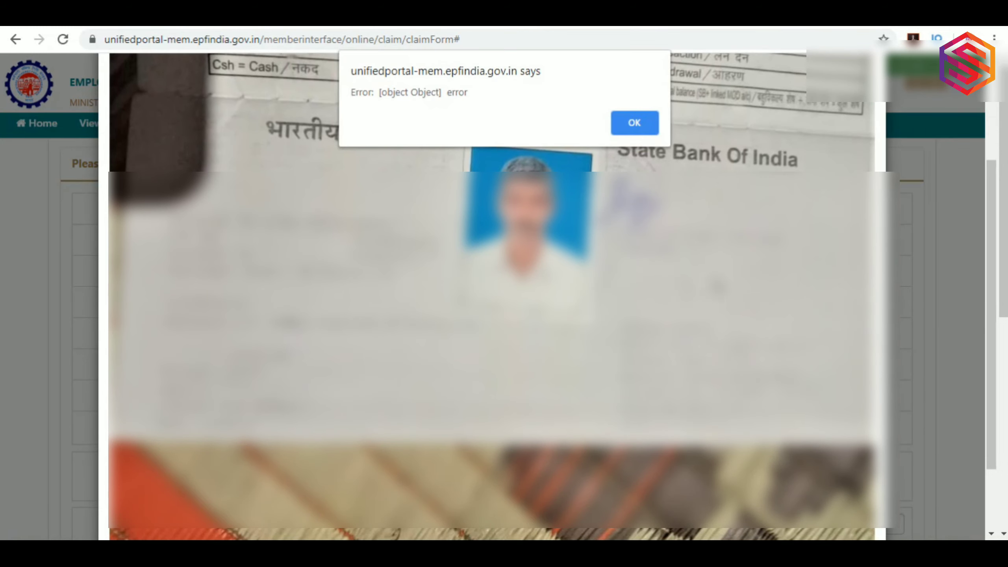
{"action": "left_click", "coordinate": [651, 130]}
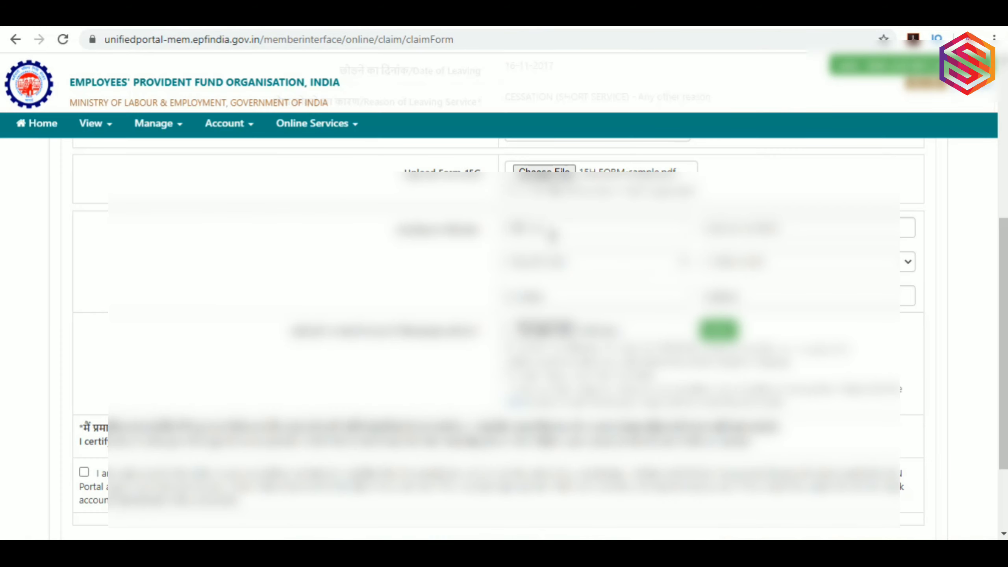
Step: Accept the Aadhaar declaration, enter the received OTP, validate it and submit the Form-19 claim
{"action": "scroll", "coordinate": [477, 414], "scroll_direction": "down", "scroll_amount": 3}
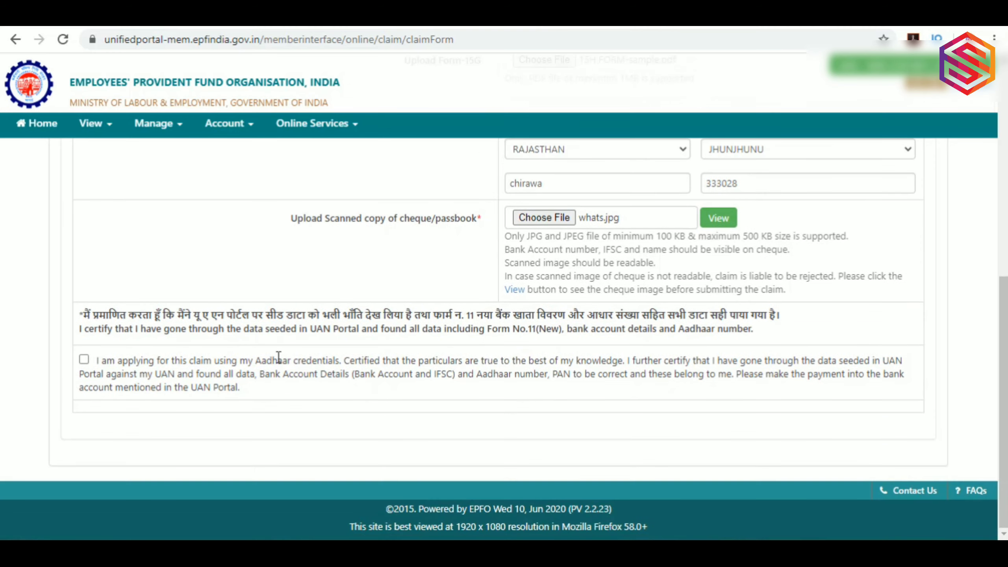
{"action": "left_click", "coordinate": [84, 359]}
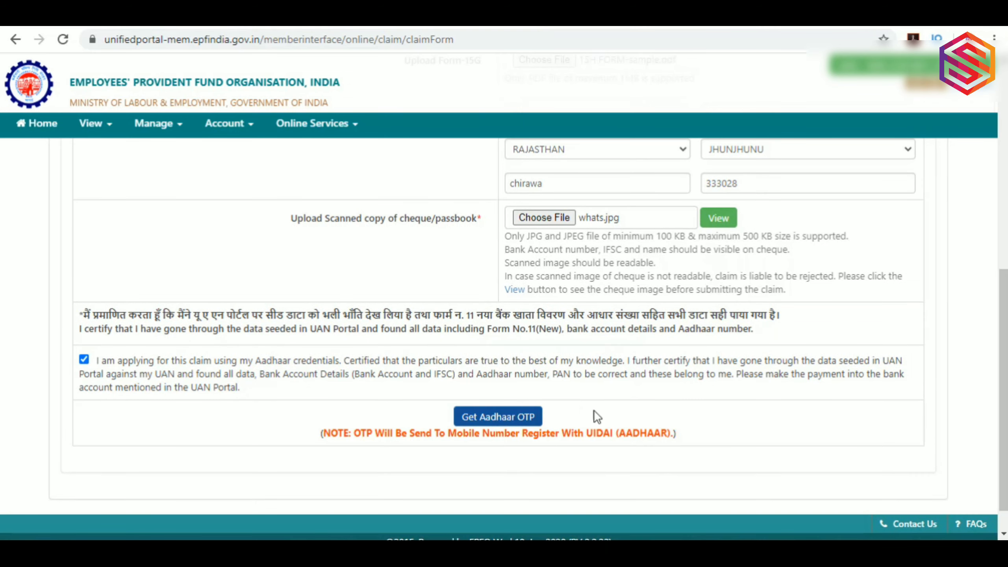
{"action": "left_click", "coordinate": [498, 416]}
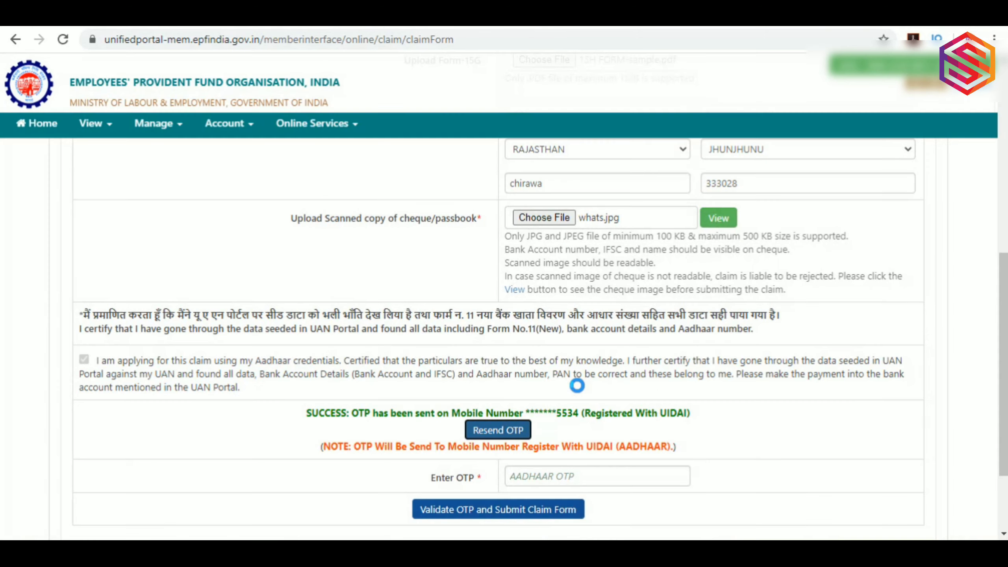
{"action": "scroll", "coordinate": [484, 423], "scroll_direction": "down", "scroll_amount": 2}
{"action": "left_click", "coordinate": [517, 397]}
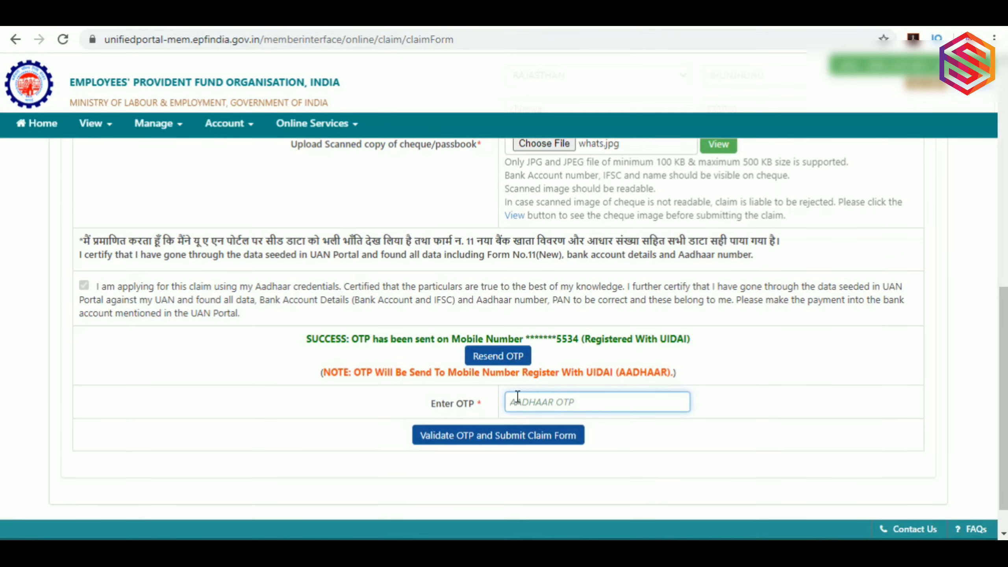
{"action": "left_click", "coordinate": [506, 437]}
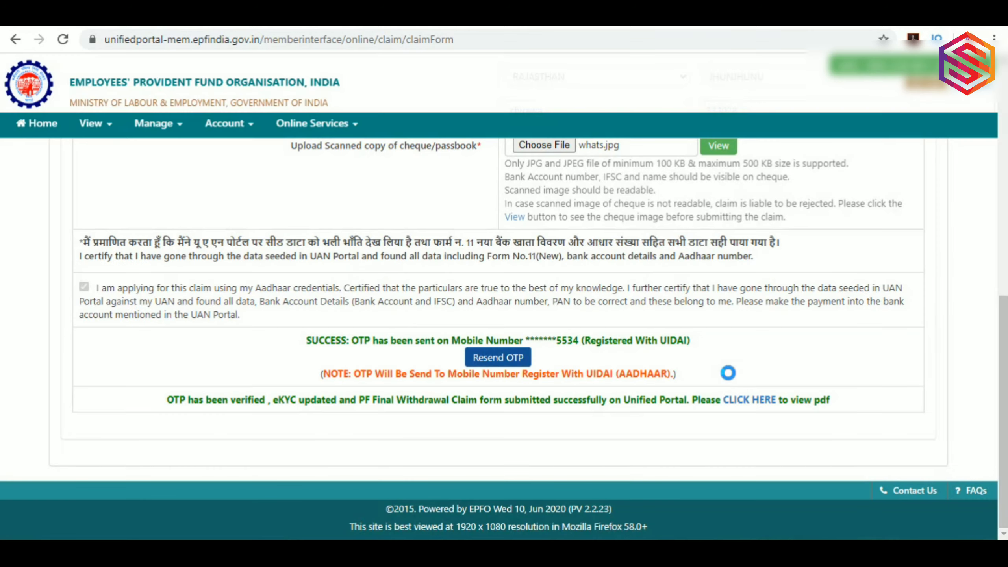
Step: View the submitted claim PDF, close it, and reload the claim form confirming resubmission
{"action": "left_click", "coordinate": [737, 398]}
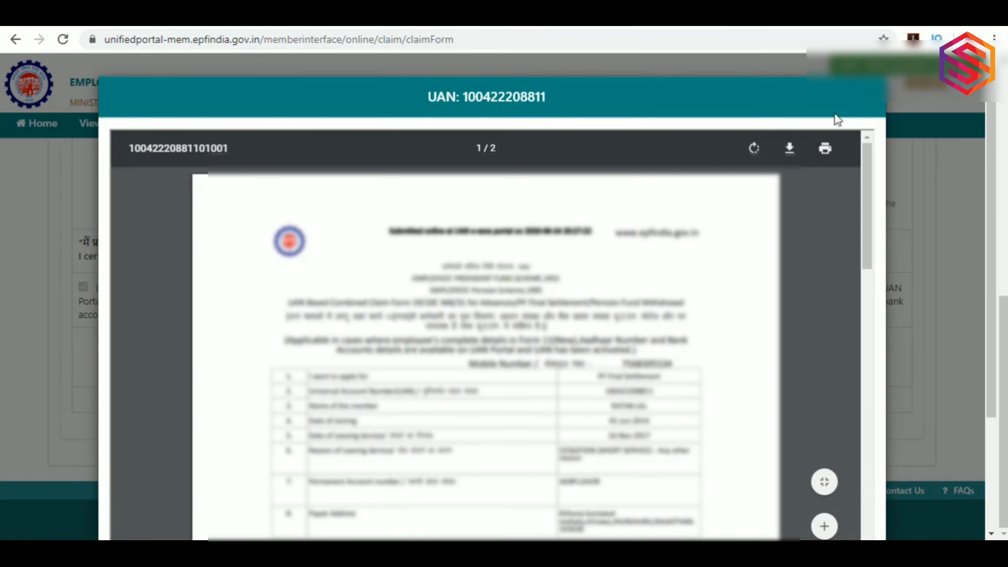
{"action": "left_click", "coordinate": [868, 105]}
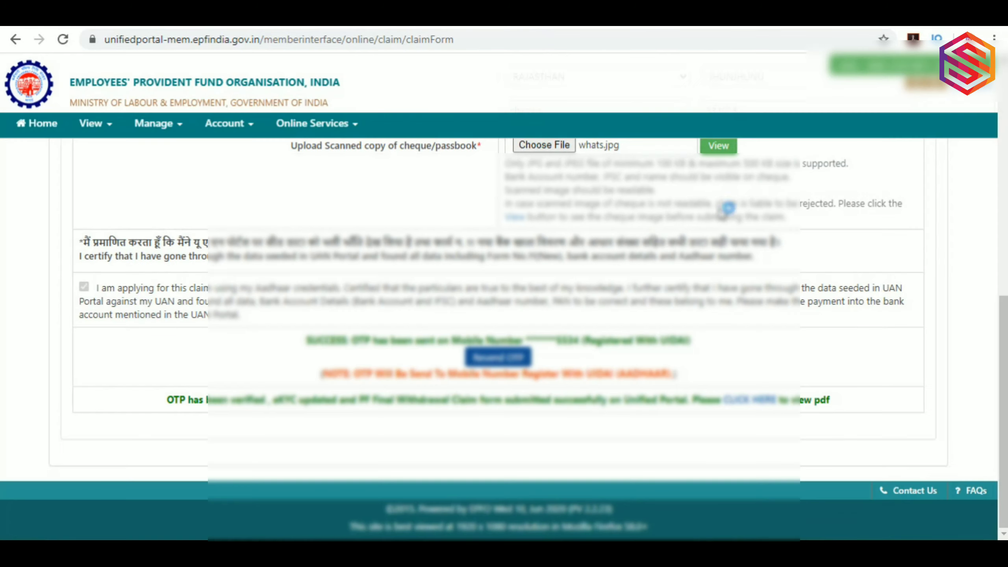
{"action": "scroll", "coordinate": [659, 236], "scroll_direction": "up", "scroll_amount": 15}
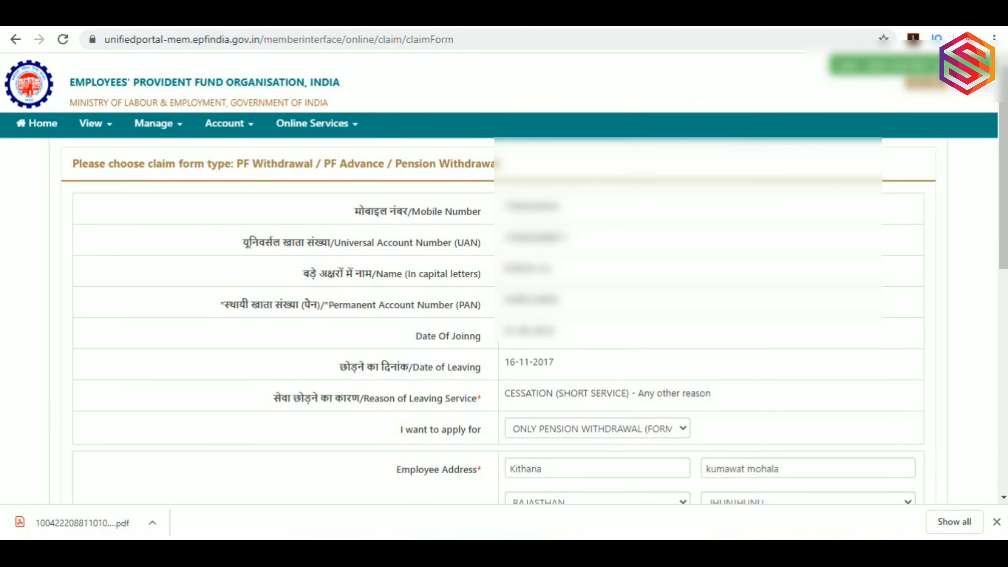
{"action": "left_click", "coordinate": [63, 40]}
{"action": "left_click", "coordinate": [560, 151]}
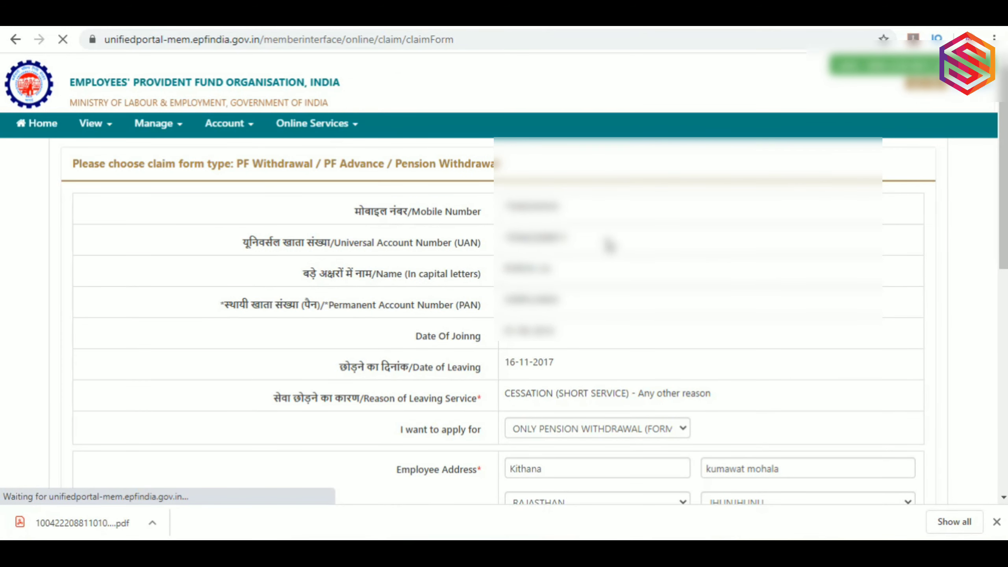
{"action": "scroll", "coordinate": [635, 297], "scroll_direction": "down", "scroll_amount": 2}
Step: Choose ONLY PENSION WITHDRAWAL (FORM-10C) and fill in the employee address with its PIN code
{"action": "left_click", "coordinate": [609, 360]}
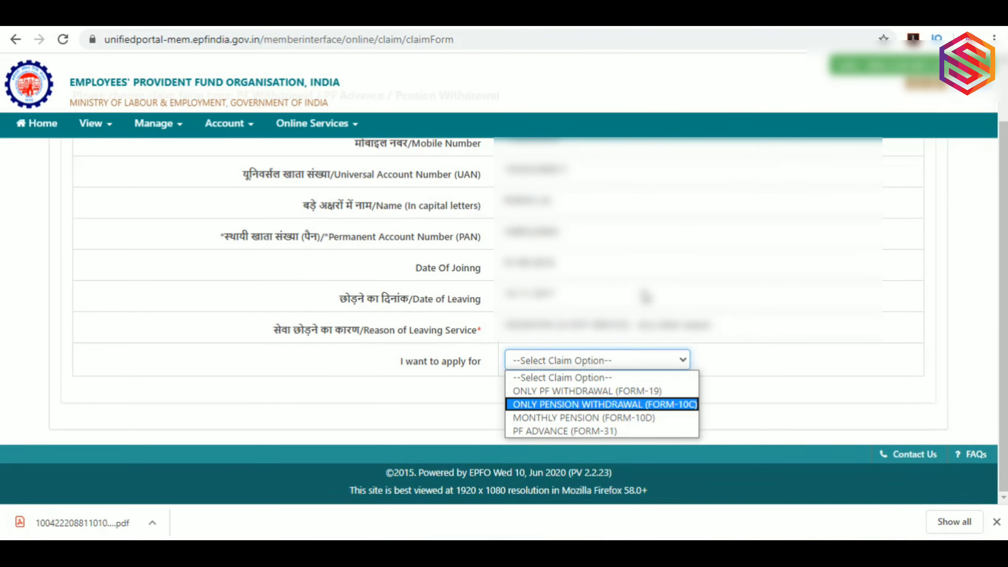
{"action": "left_click", "coordinate": [606, 404]}
{"action": "left_click", "coordinate": [571, 401]}
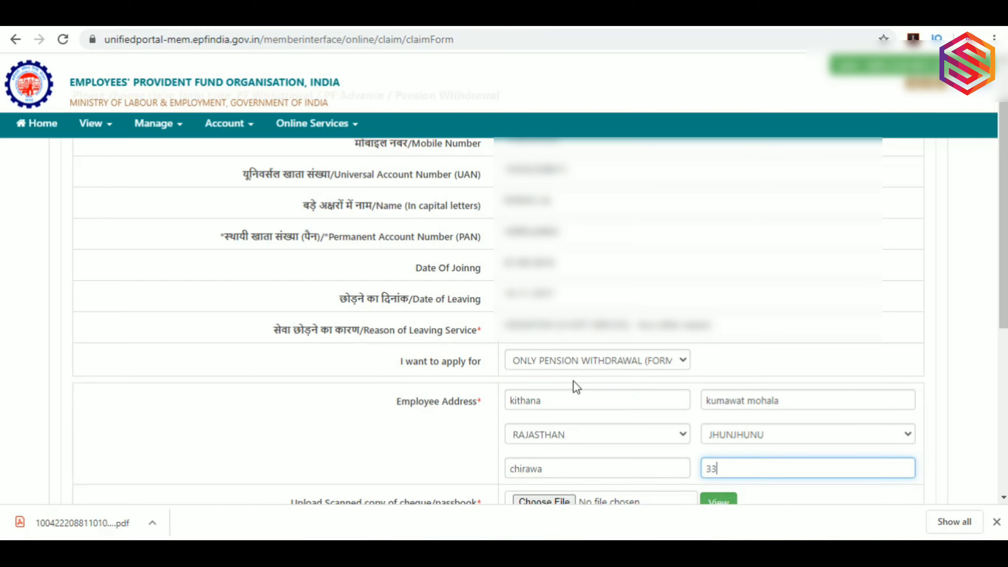
{"action": "type", "text": "333028"}
{"action": "key", "text": "Tab"}
{"action": "scroll", "coordinate": [573, 380], "scroll_direction": "down", "scroll_amount": 4}
Step: Attach whats.jpg as the cheque copy and tick the Aadhaar claim declaration
{"action": "left_click", "coordinate": [553, 266]}
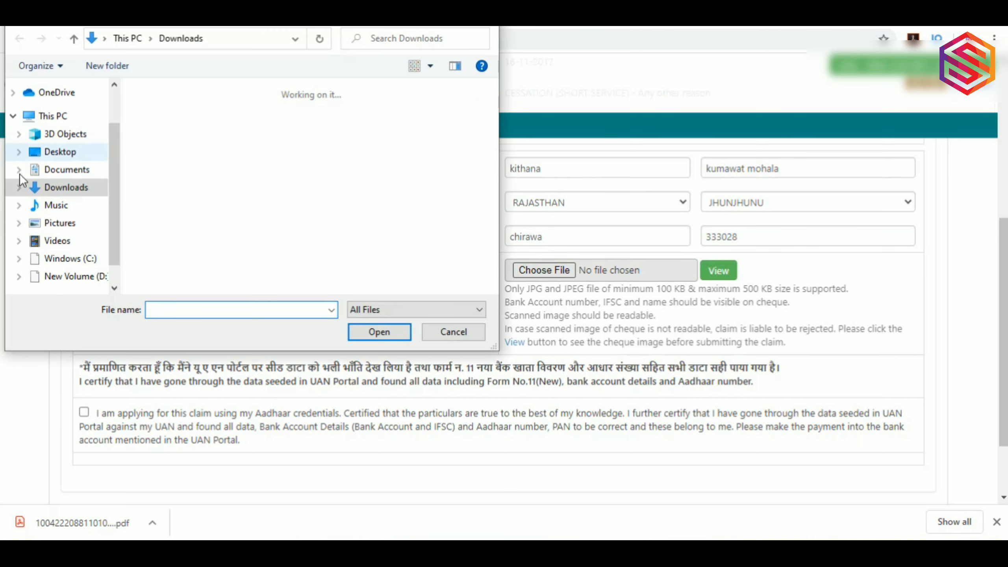
{"action": "left_click", "coordinate": [177, 126]}
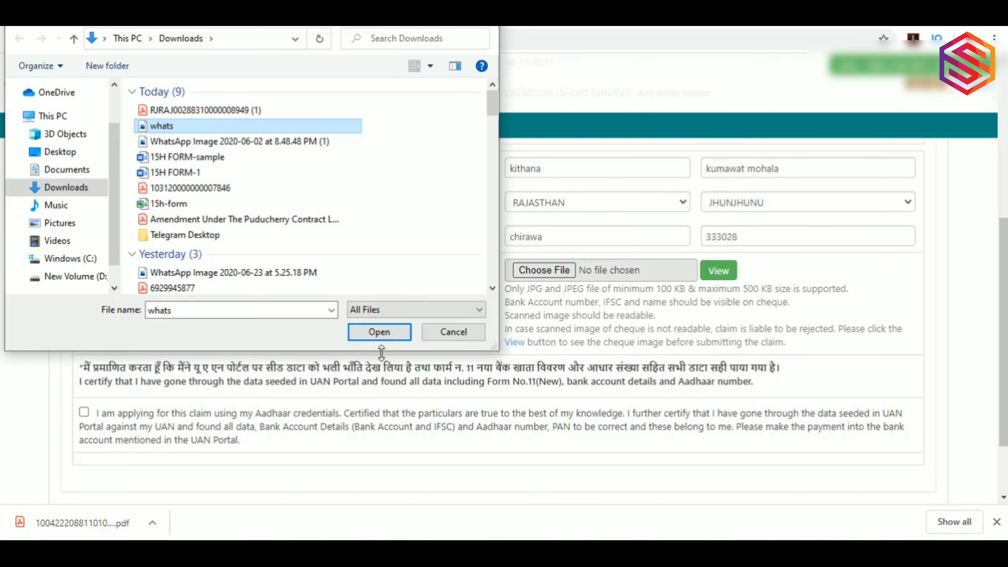
{"action": "left_click", "coordinate": [379, 332]}
{"action": "scroll", "coordinate": [159, 349], "scroll_direction": "down", "scroll_amount": 2}
{"action": "left_click", "coordinate": [84, 324]}
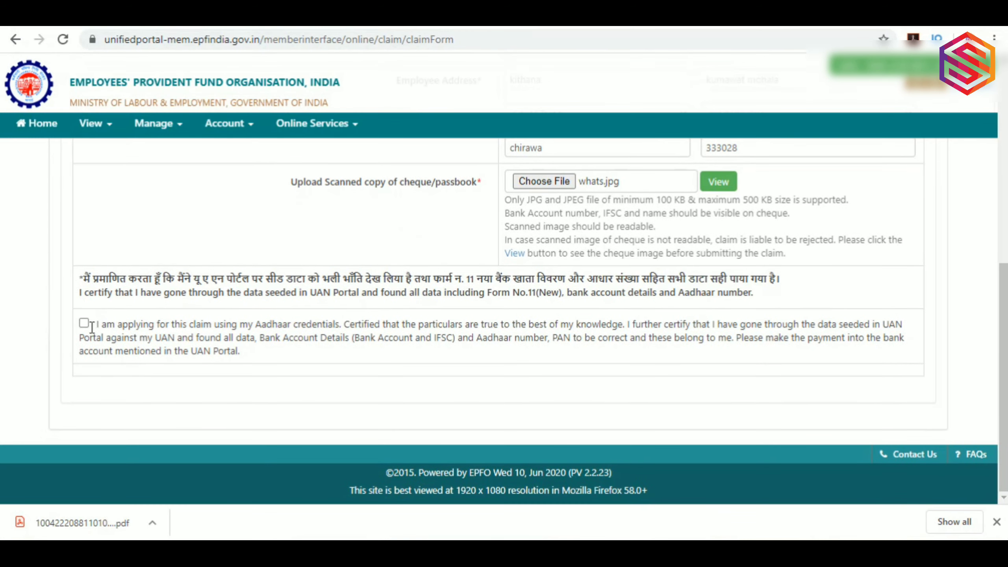
Step: Verify the Form-10C pension claim with the Aadhaar OTP, submit it, then view and close its claim PDF
{"action": "left_click", "coordinate": [513, 381]}
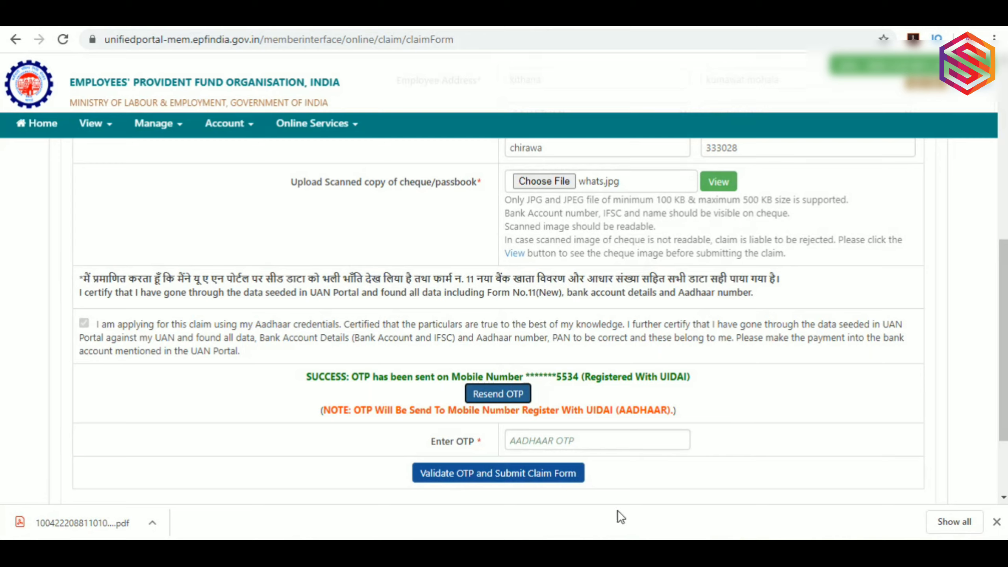
{"action": "left_click", "coordinate": [581, 435]}
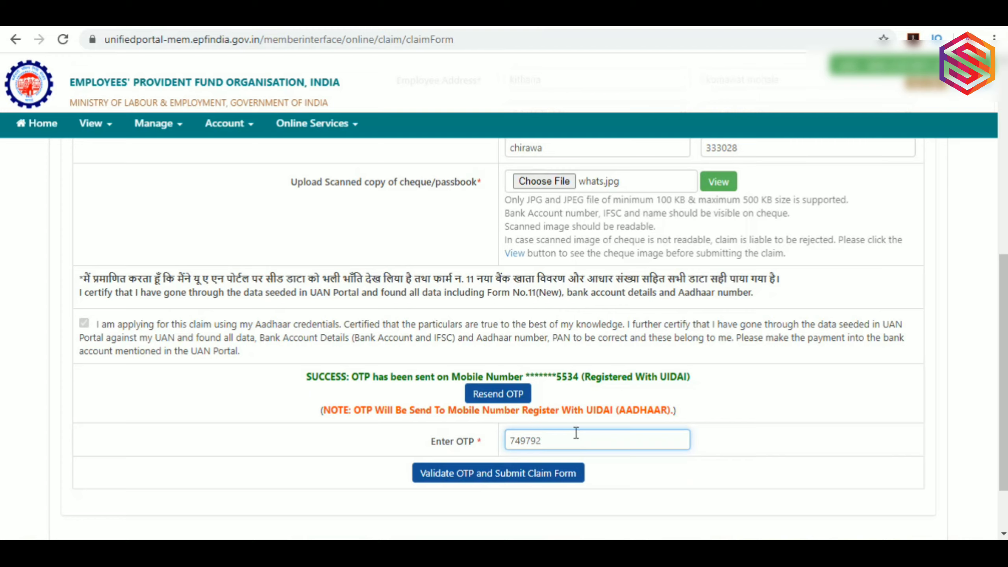
{"action": "left_click", "coordinate": [520, 476]}
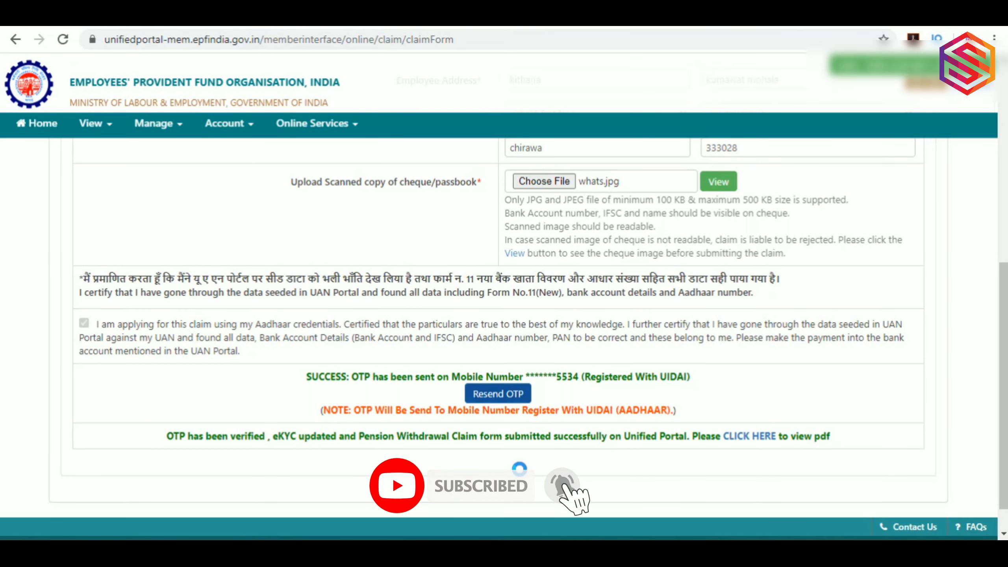
{"action": "left_click", "coordinate": [754, 437]}
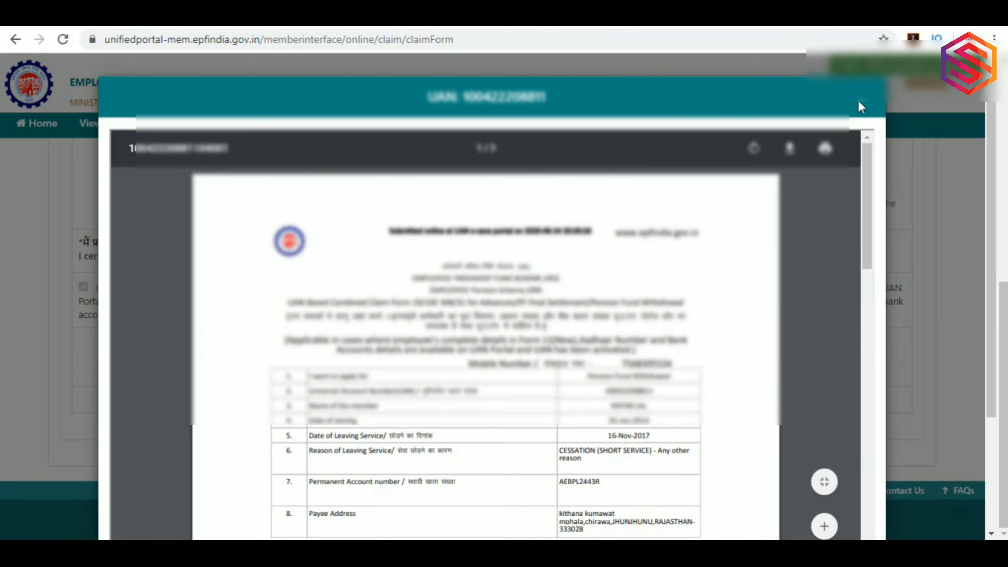
{"action": "left_click", "coordinate": [866, 104]}
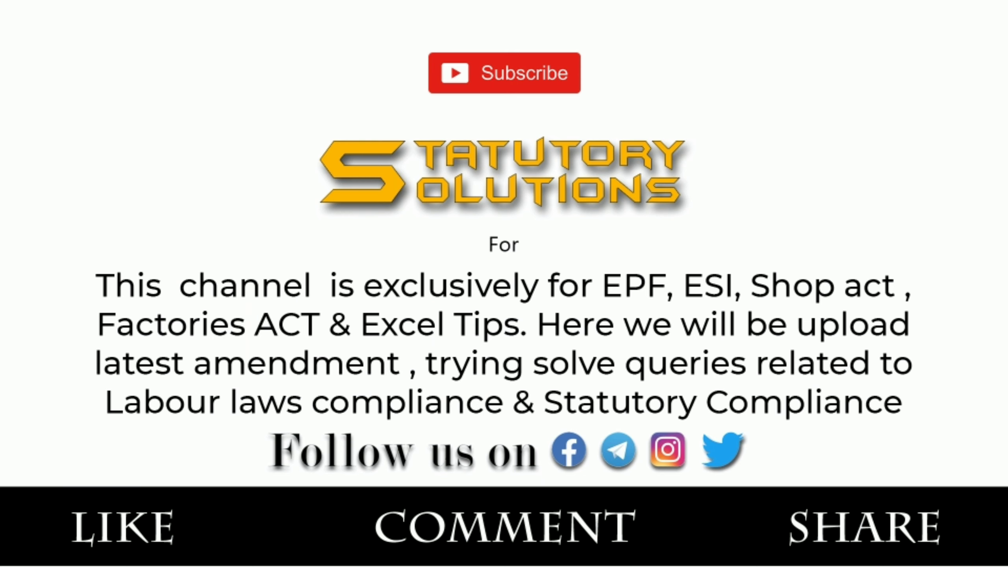